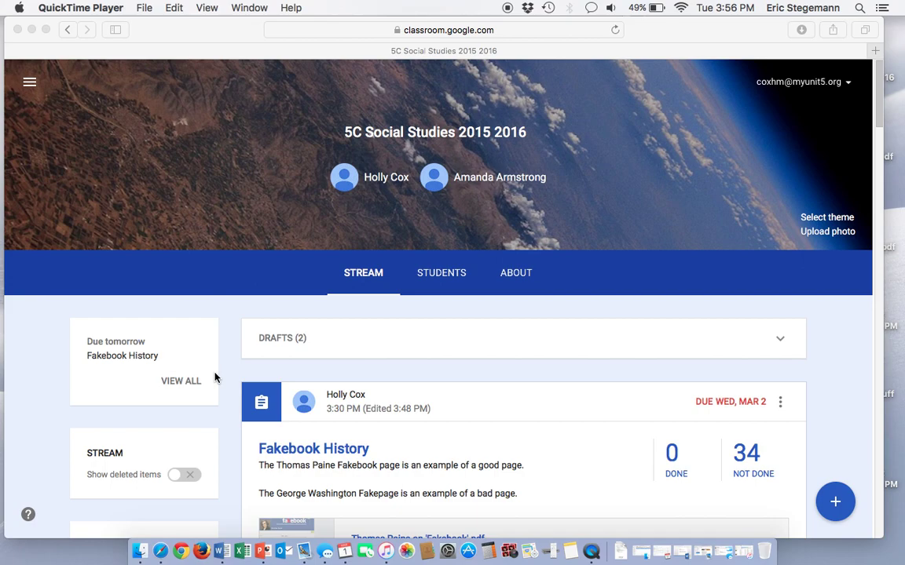
- Open the classtools.net Fakebook link from the Fakebook History assignment in a new tab
scroll(214, 378, "down", 5)
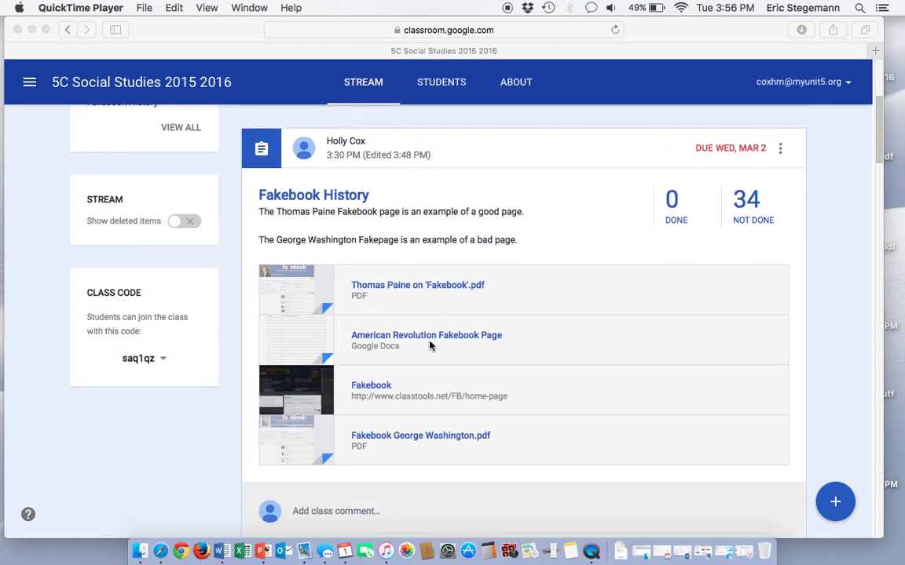
left_click(364, 402)
left_click(366, 389)
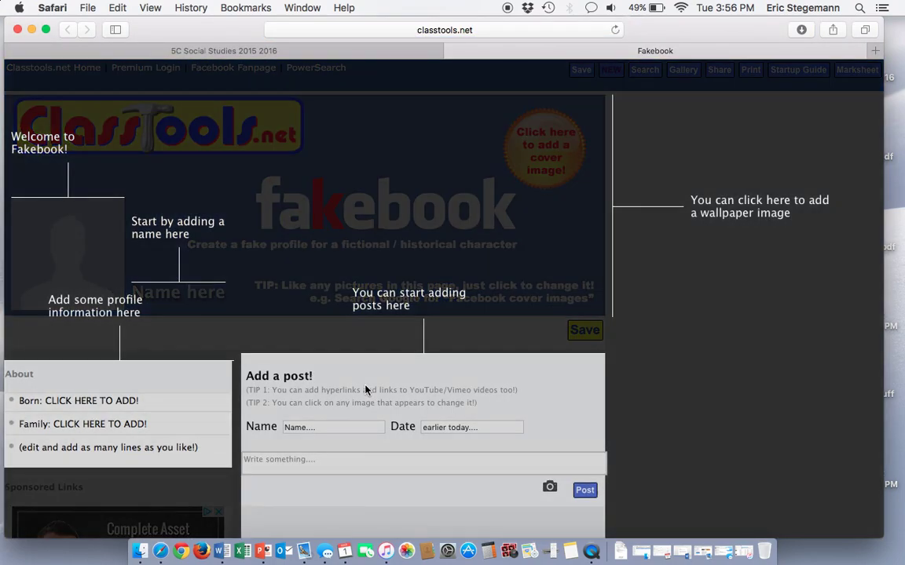
scroll(365, 390, "down", 3)
scroll(366, 390, "up", 2)
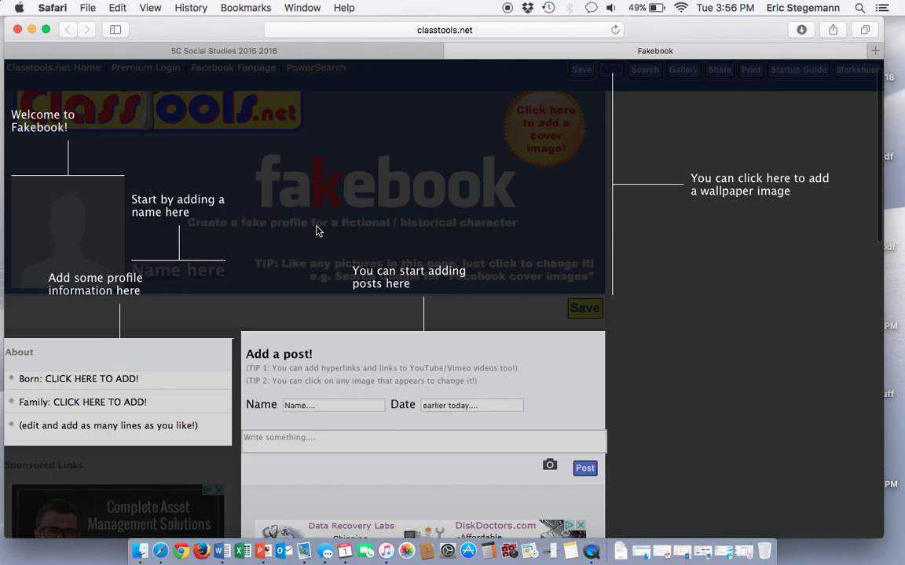
scroll(317, 230, "down", 3)
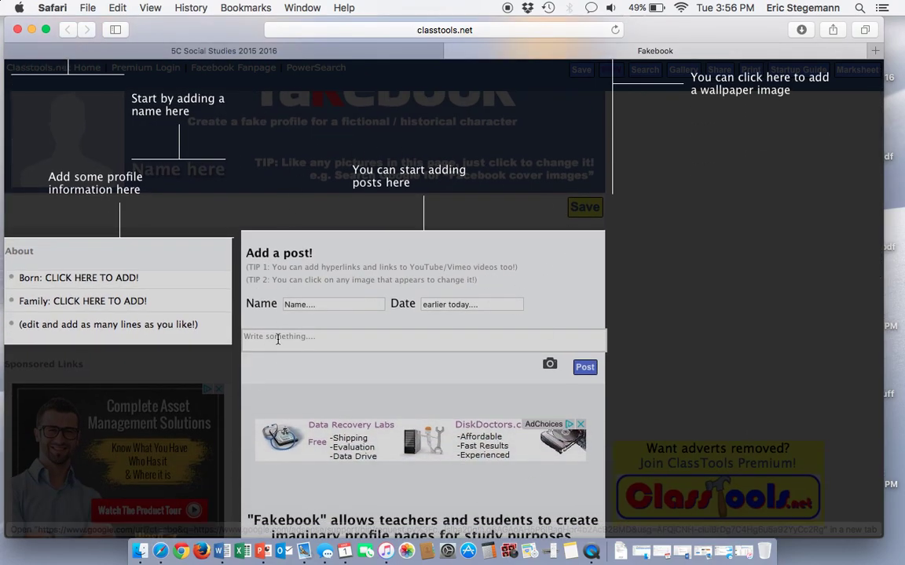
scroll(277, 340, "up", 3)
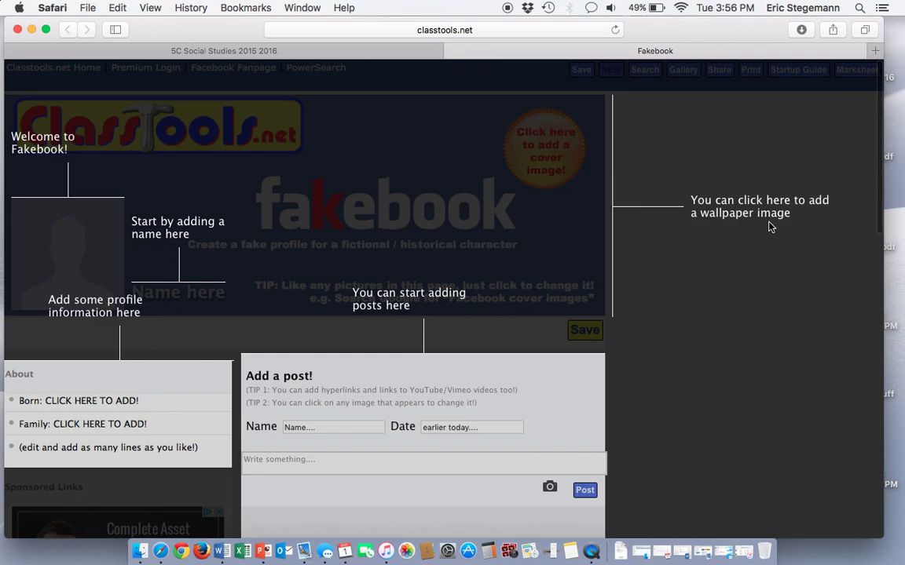
scroll(377, 314, "down", 5)
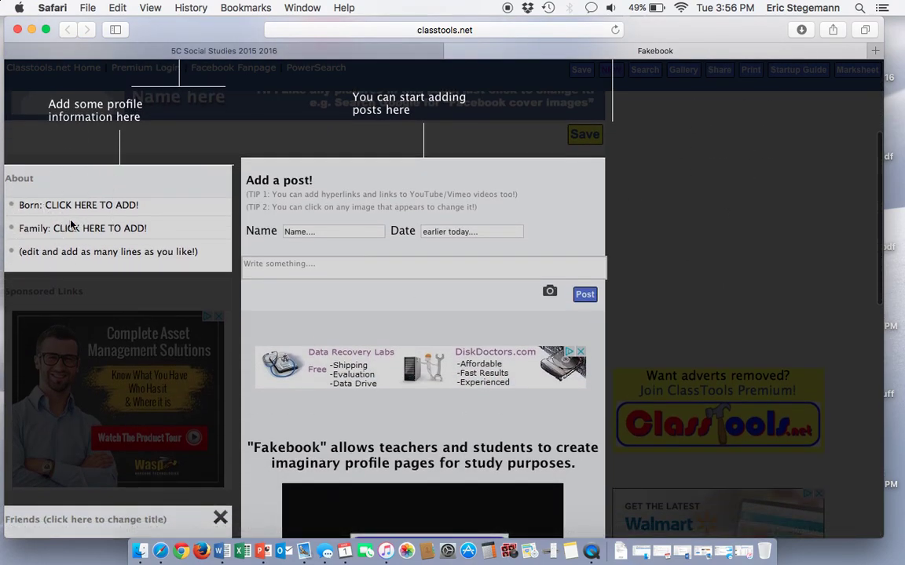
scroll(92, 232, "down", 7)
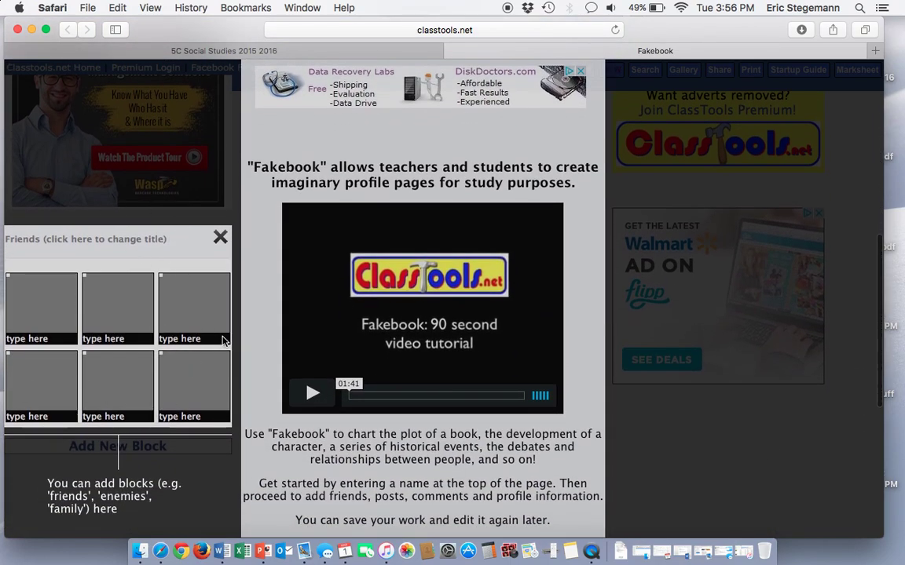
scroll(332, 190, "up", 12)
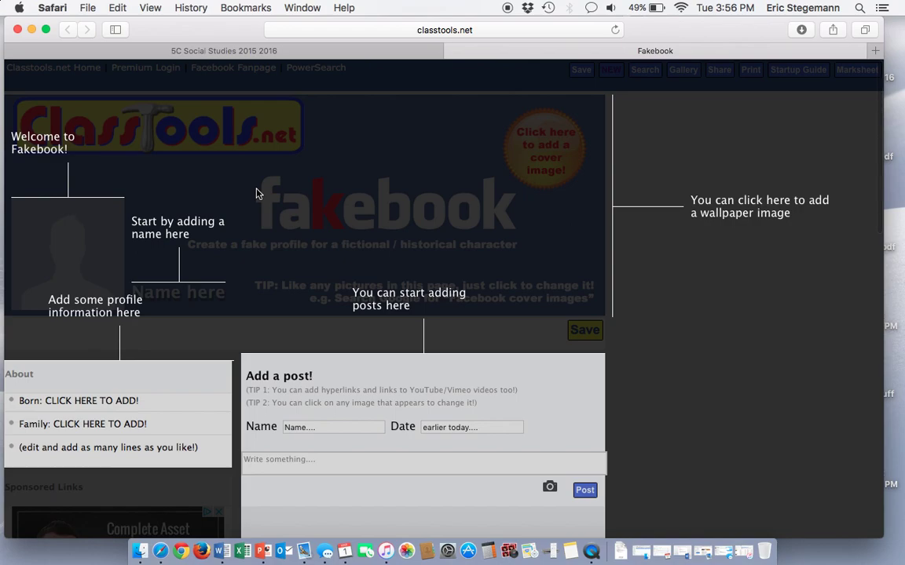
- Dismiss the tutorial hints and set the profile name to 'George Washington'
left_click(256, 193)
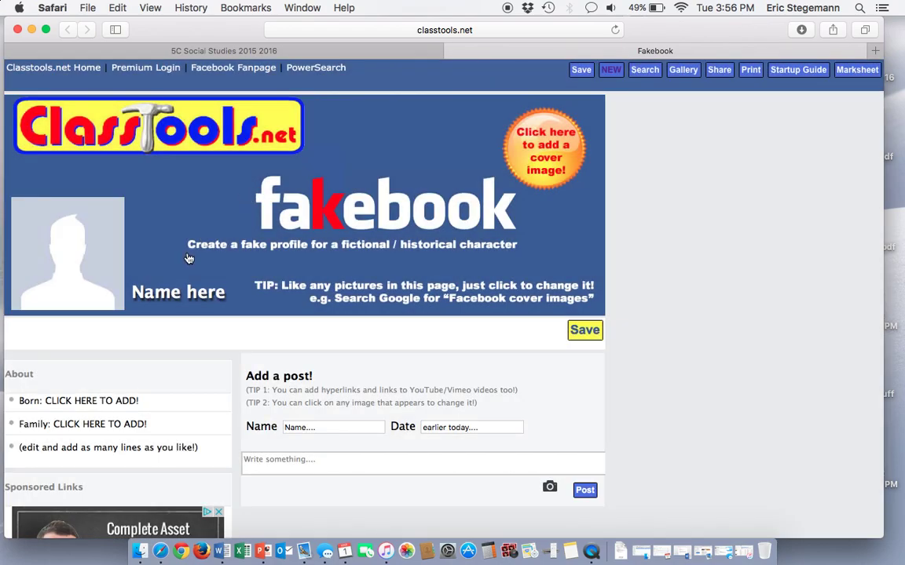
left_click(187, 293)
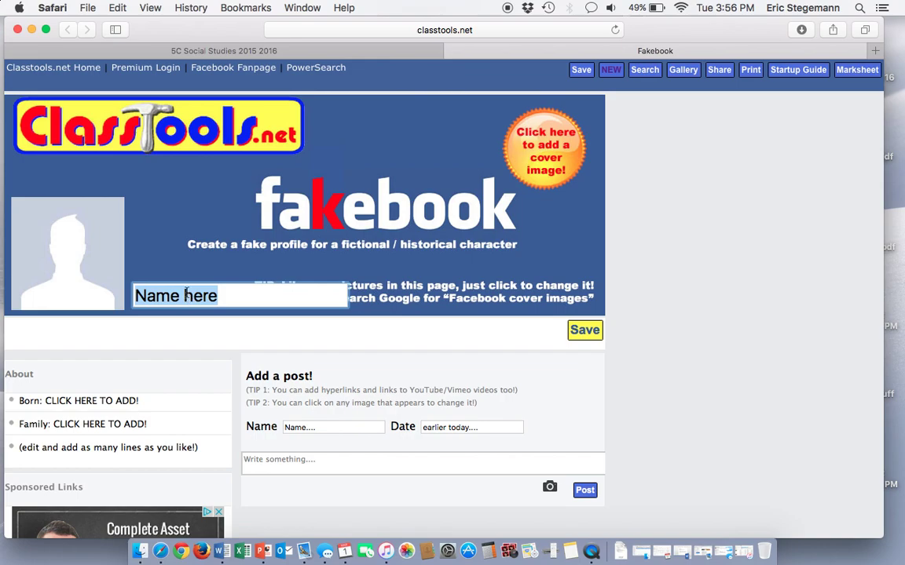
type("Ge")
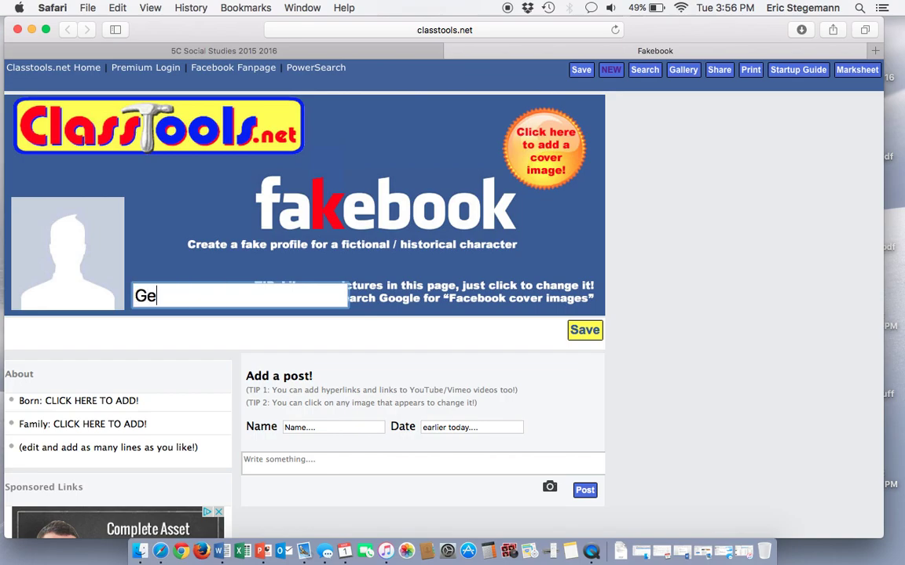
type("orge Washington")
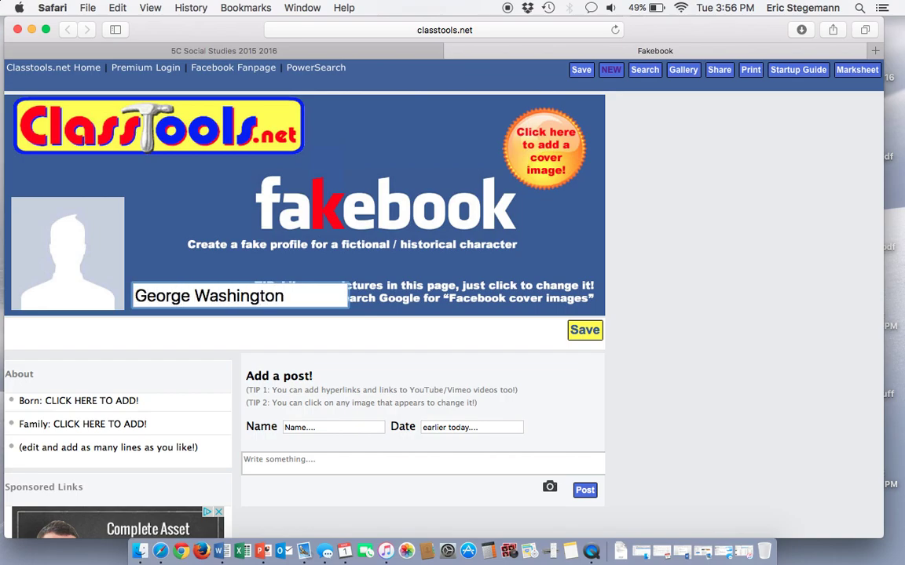
key("Return")
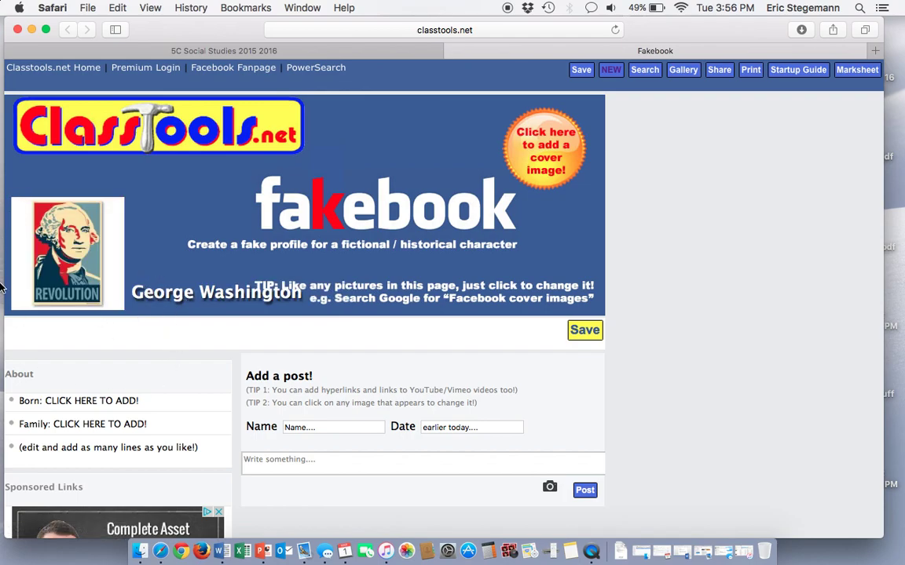
- Publish a 'Liberty for all' post authored by George Washington, dated 1776
left_click(319, 463)
left_click(348, 424)
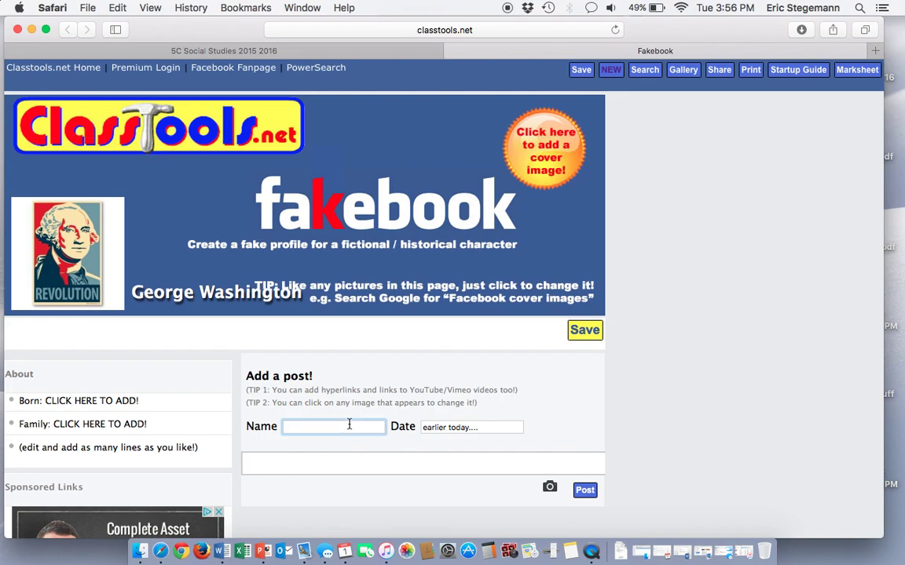
type("G")
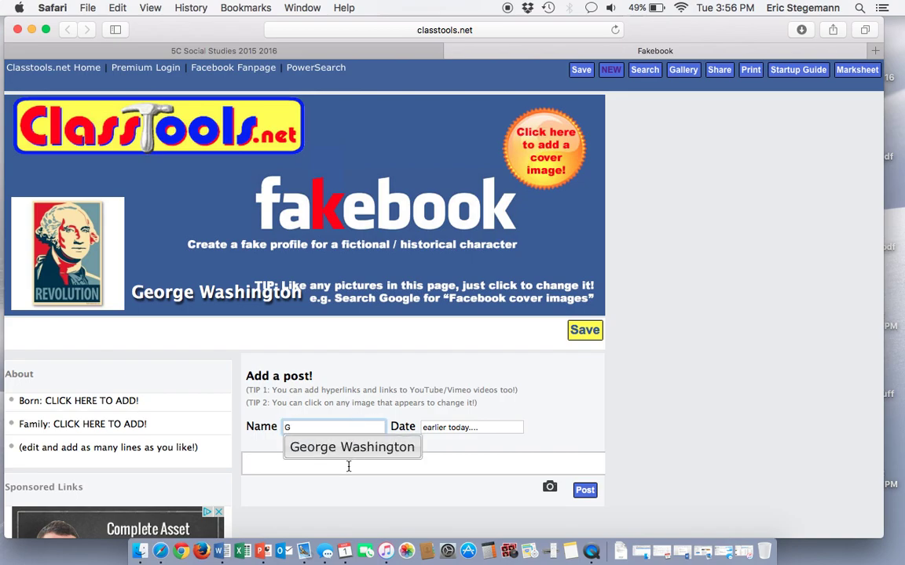
left_click(342, 446)
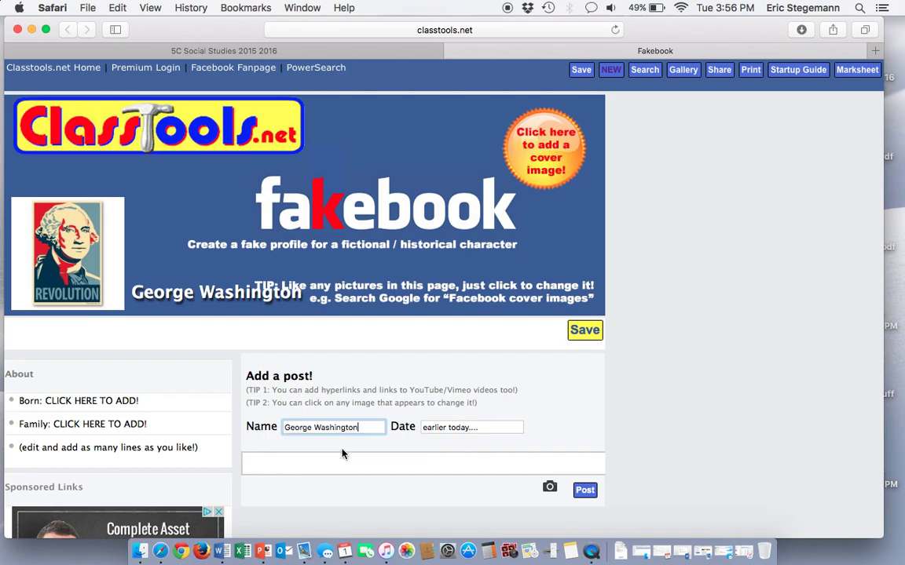
left_click(355, 464)
left_click(458, 431)
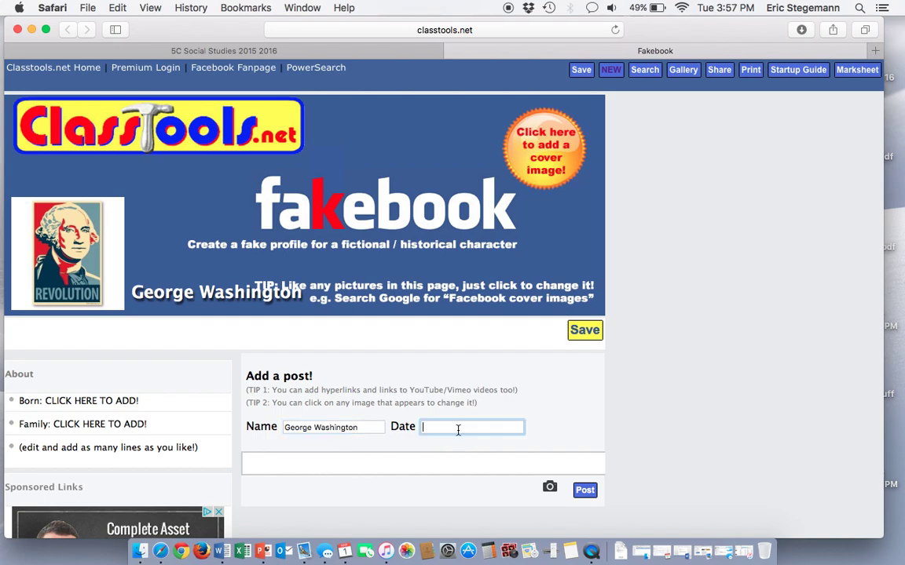
type("1776")
left_click(432, 462)
type("Liber")
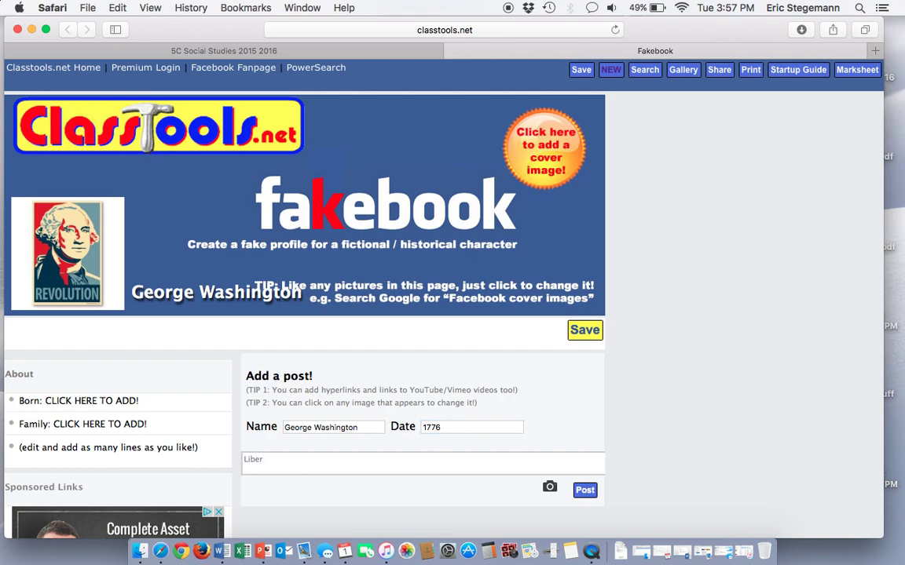
type("ty for all")
left_click(585, 490)
scroll(506, 445, "down", 3)
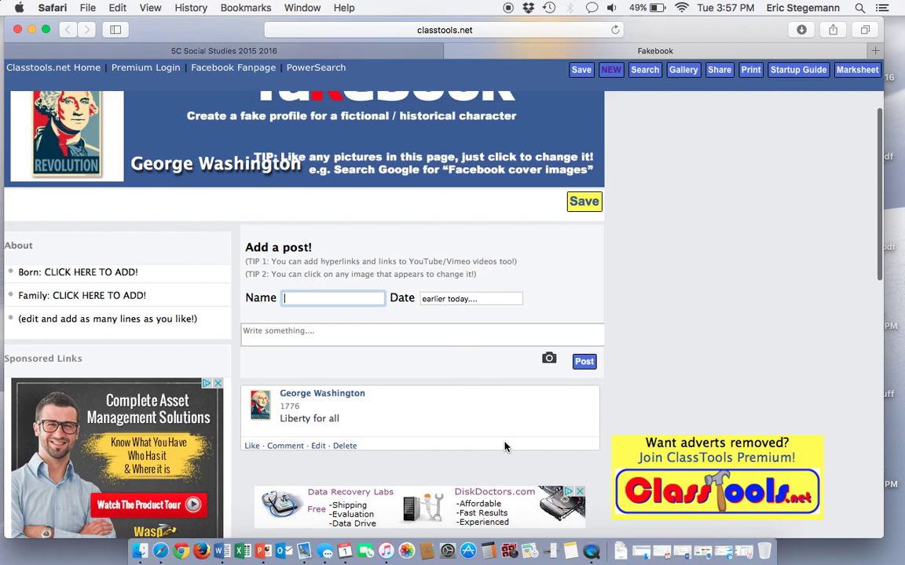
scroll(348, 361, "down", 1)
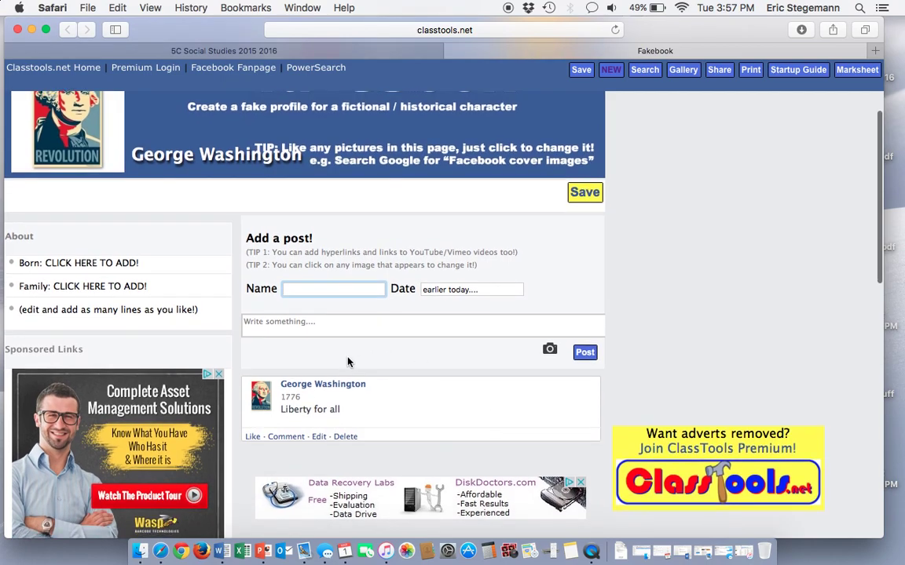
- Comment 'I agree' as Thomas Jefferson under the Liberty for all post
left_click(286, 437)
scroll(523, 313, "down", 5)
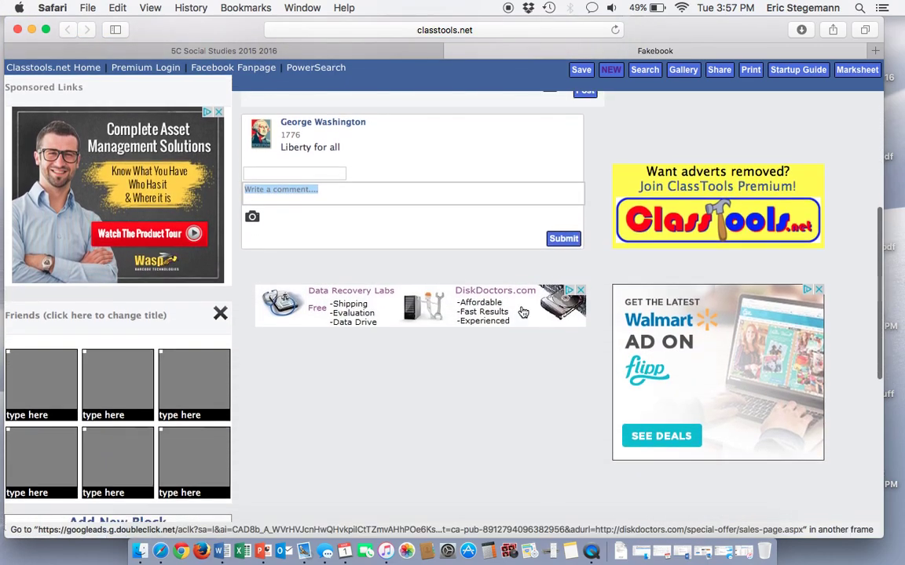
left_click(325, 175)
type("Thom")
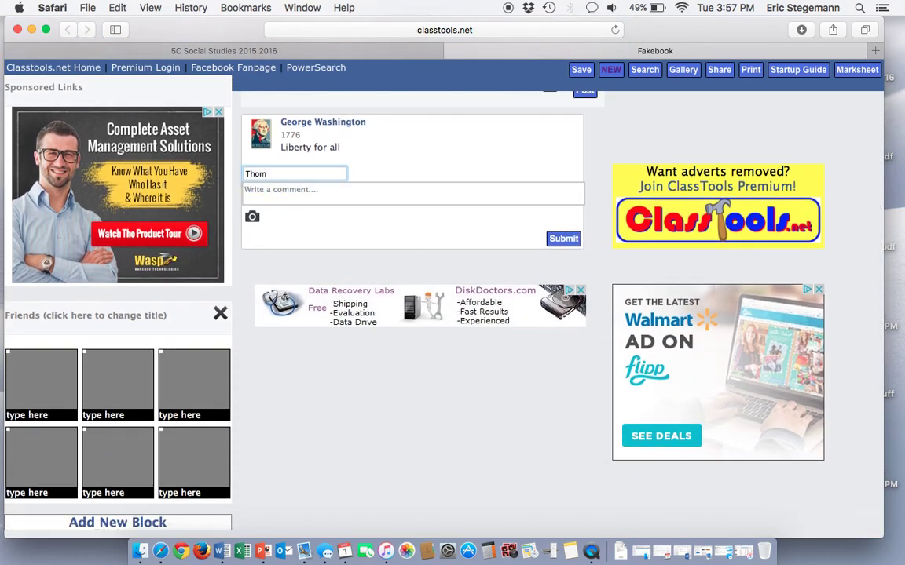
type("as Jefferson")
left_click(332, 195)
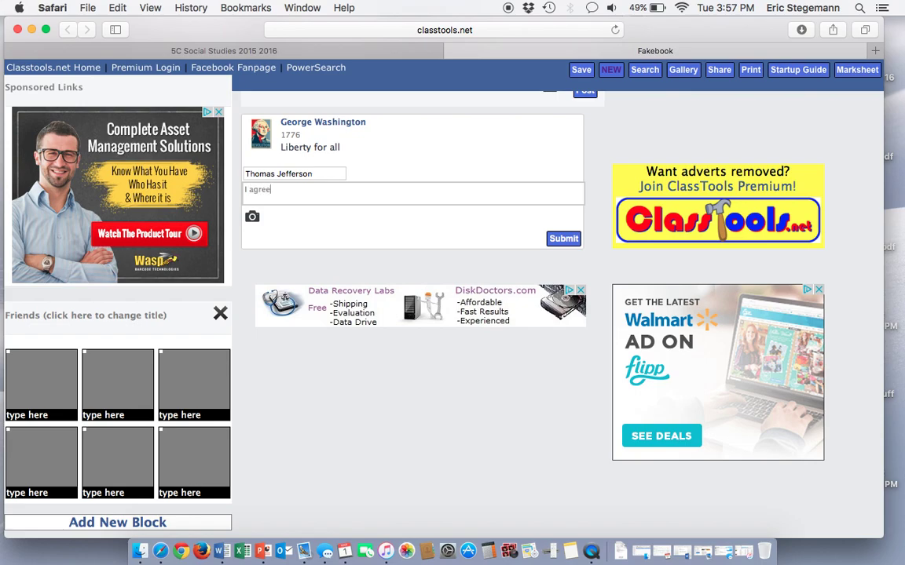
type("I agree")
left_click(563, 238)
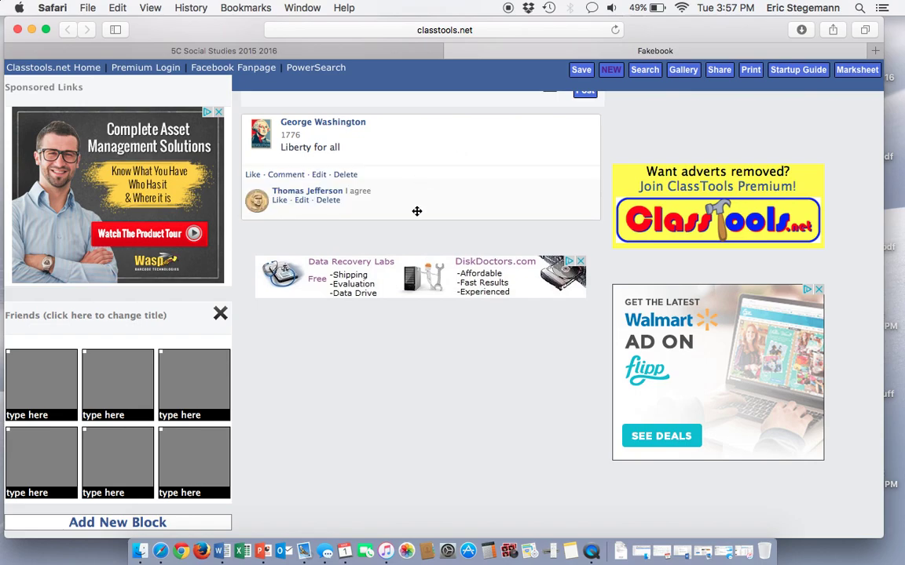
- Start a second comment on the Liberty for all post with John Hancock as commenter
scroll(416, 212, "down", 3)
scroll(416, 212, "up", 5)
left_click(284, 267)
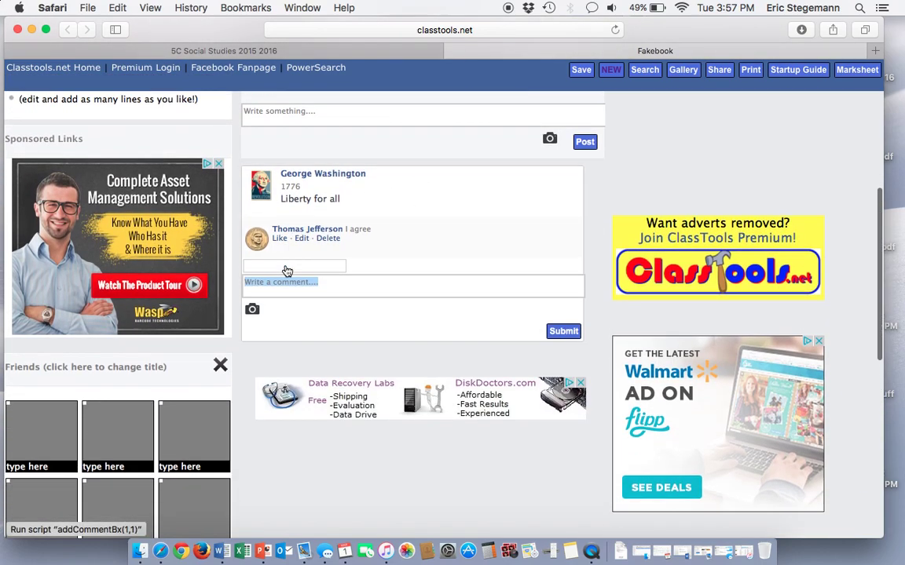
scroll(359, 212, "down", 2)
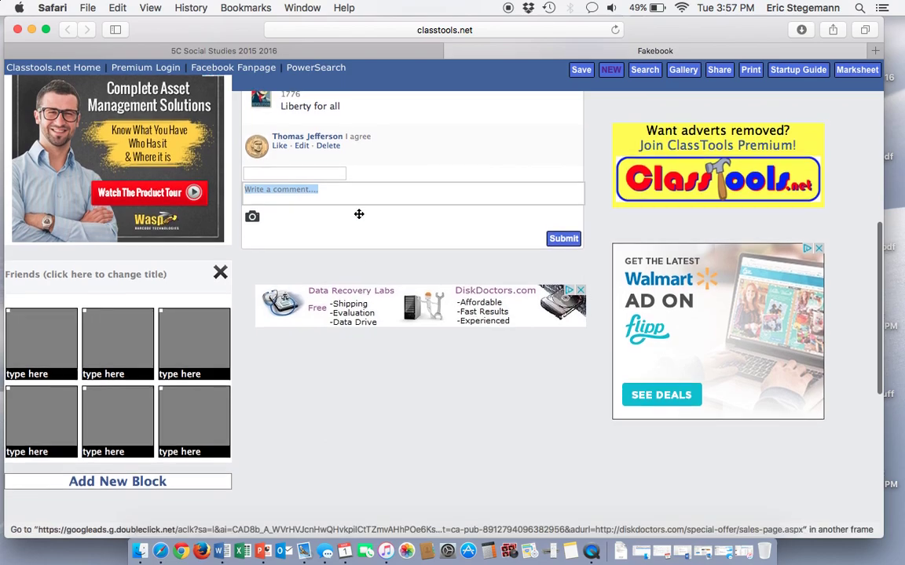
left_click(322, 173)
type("Joh")
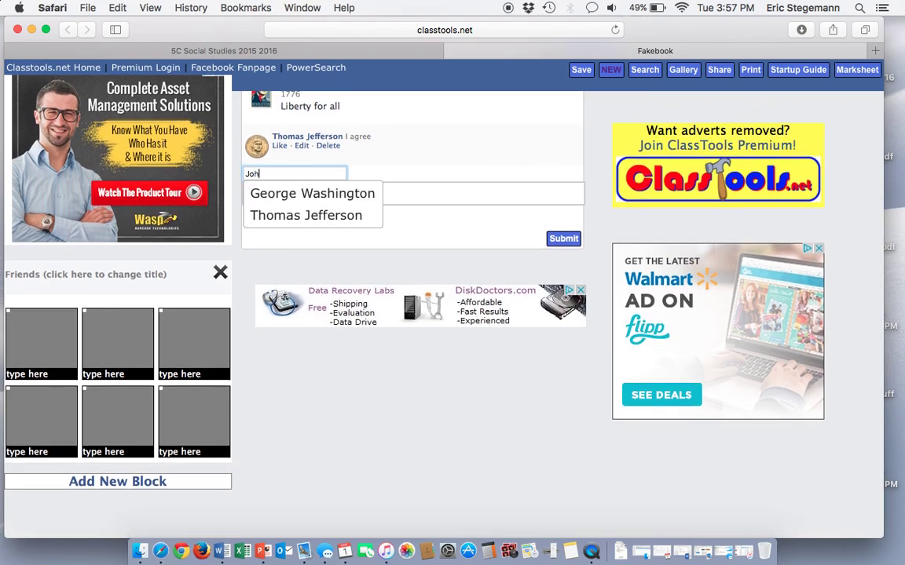
type("n Hand")
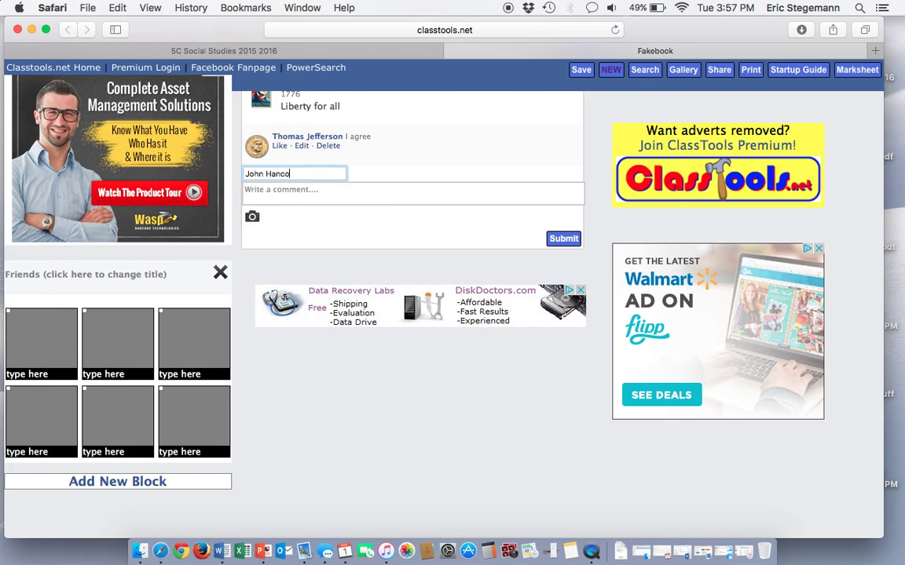
left_click(322, 190)
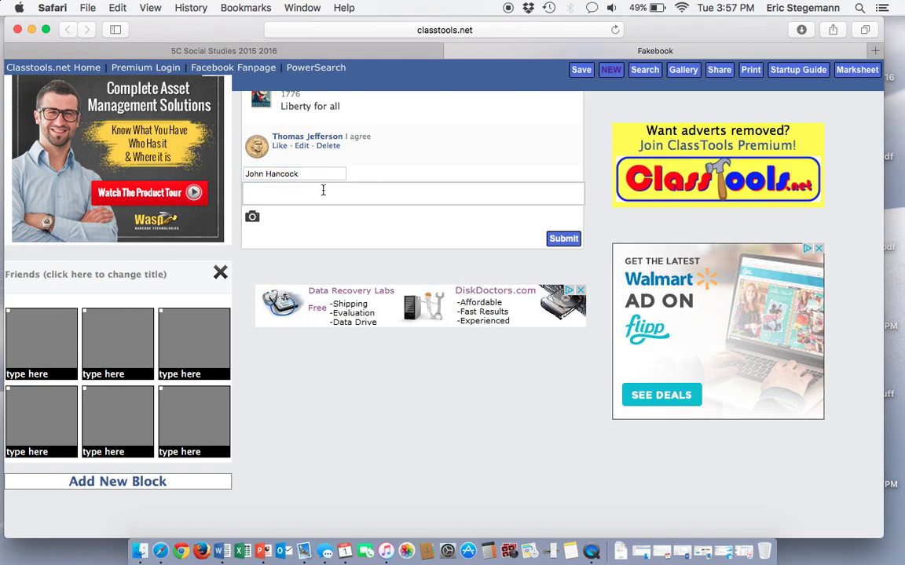
- Finish and submit John Hancock's comment 'Yes!'
type("Yes!")
key("Return")
scroll(358, 198, "up", 8)
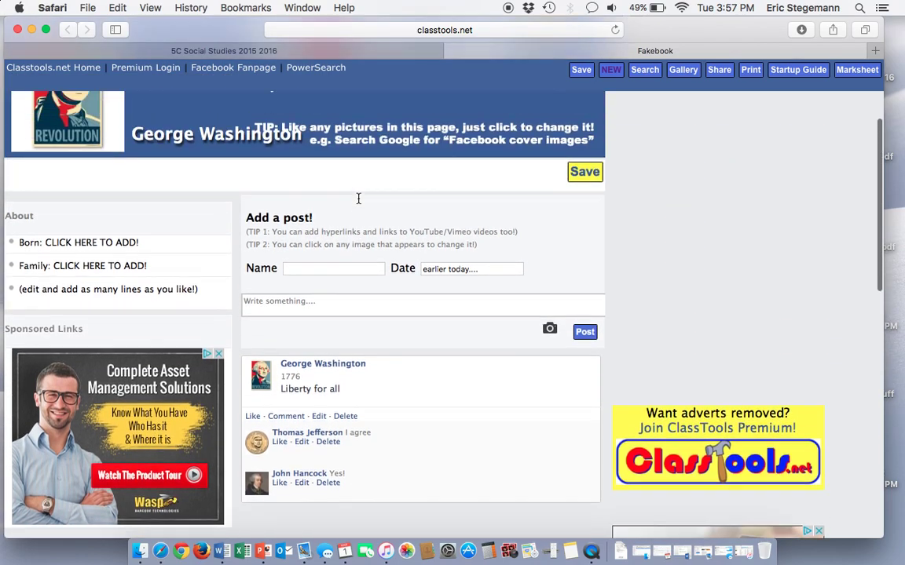
scroll(357, 198, "down", 8)
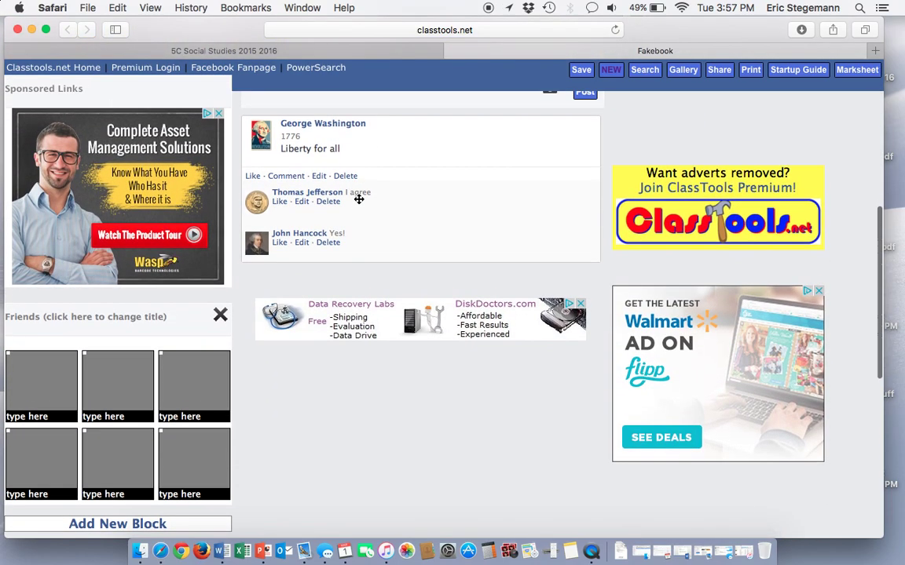
scroll(358, 199, "up", 3)
scroll(358, 199, "down", 6)
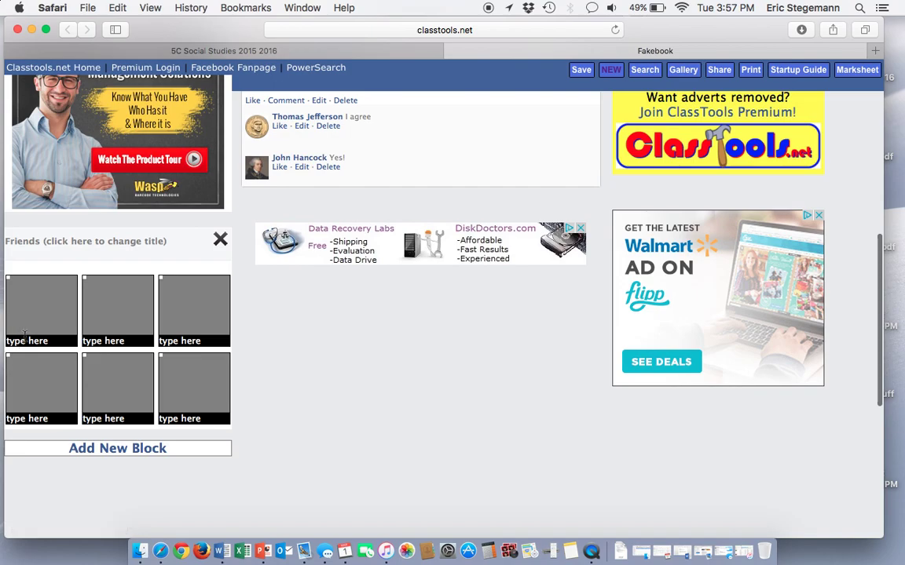
- Add Thomas Jefferson and John Hancock as the first two friends
left_click(24, 340)
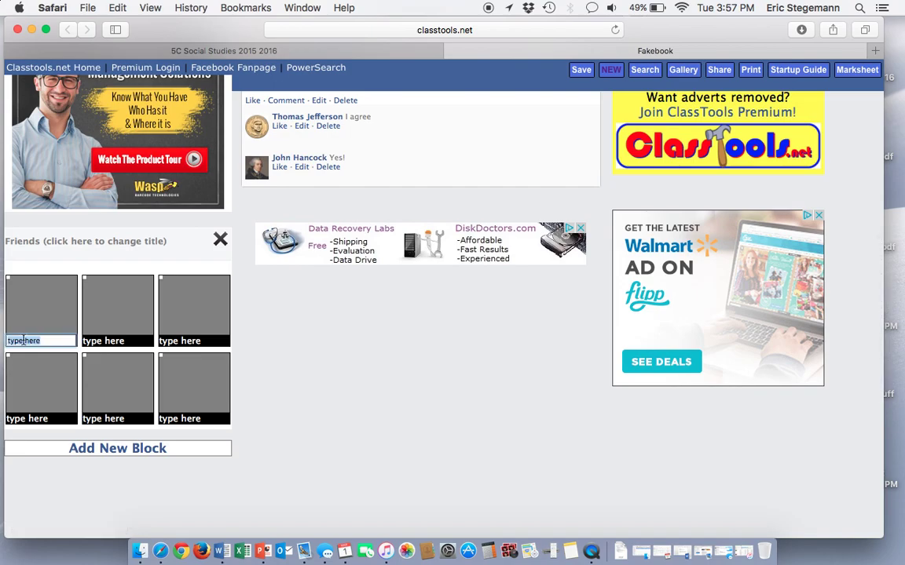
type("Thomas Jefferson")
key("Return")
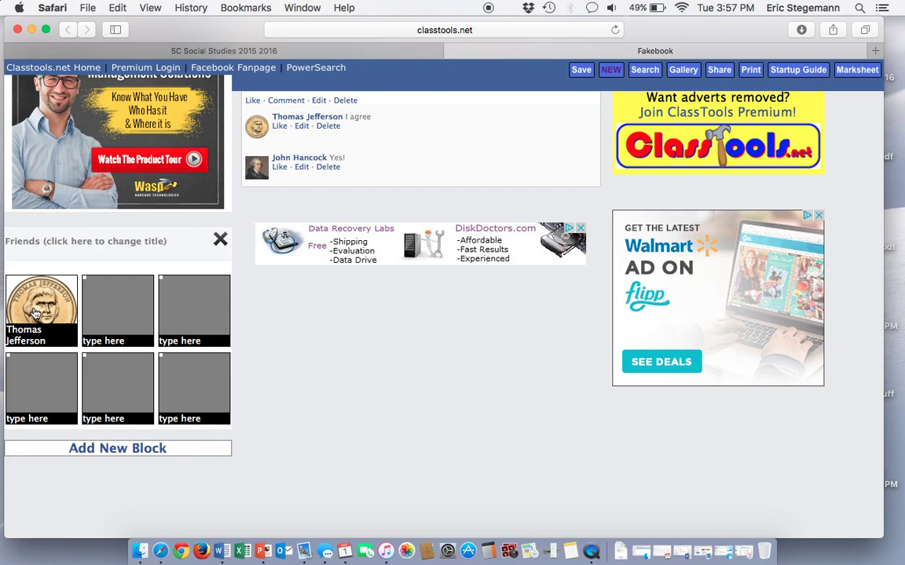
left_click(107, 341)
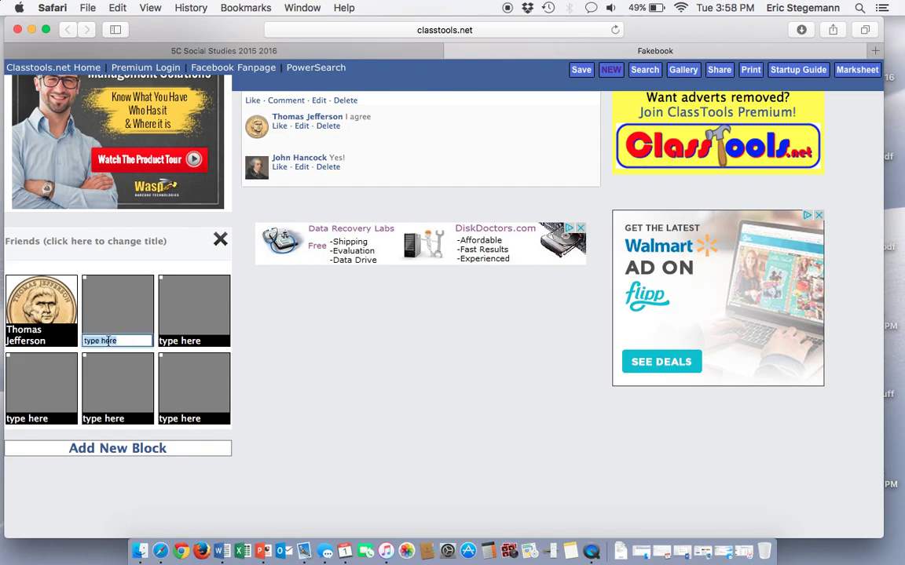
type("John Hancock")
key("Return")
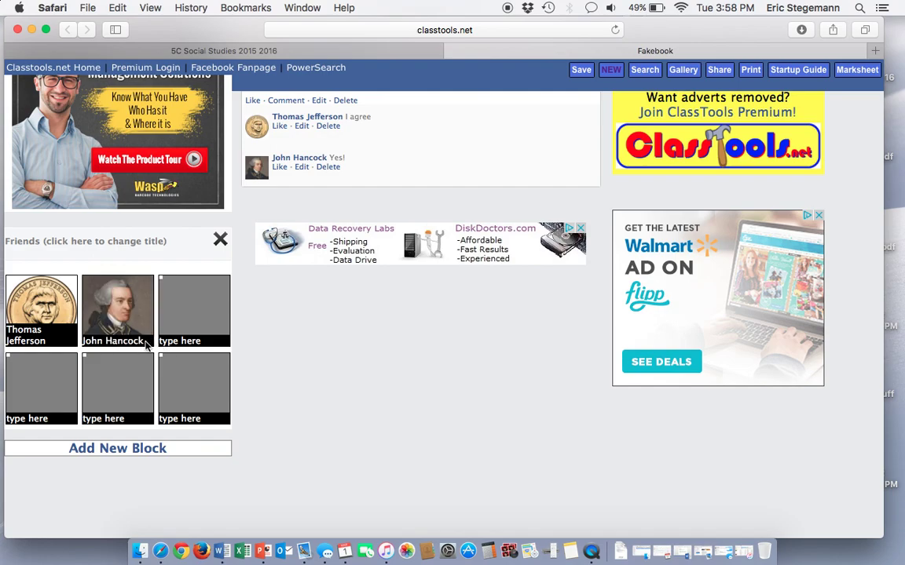
scroll(206, 281, "up", 5)
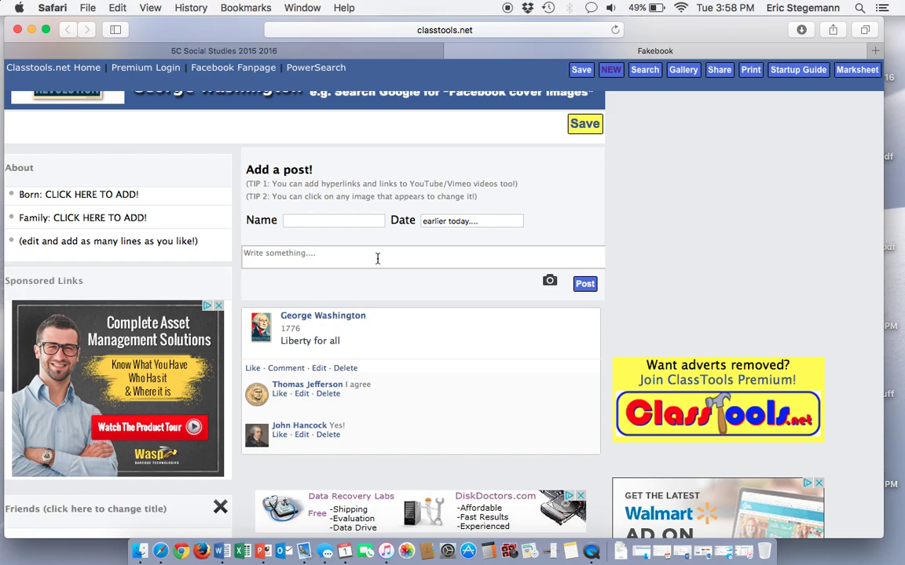
- Publish a new post 'We will win this war' as George Washington
left_click(306, 218)
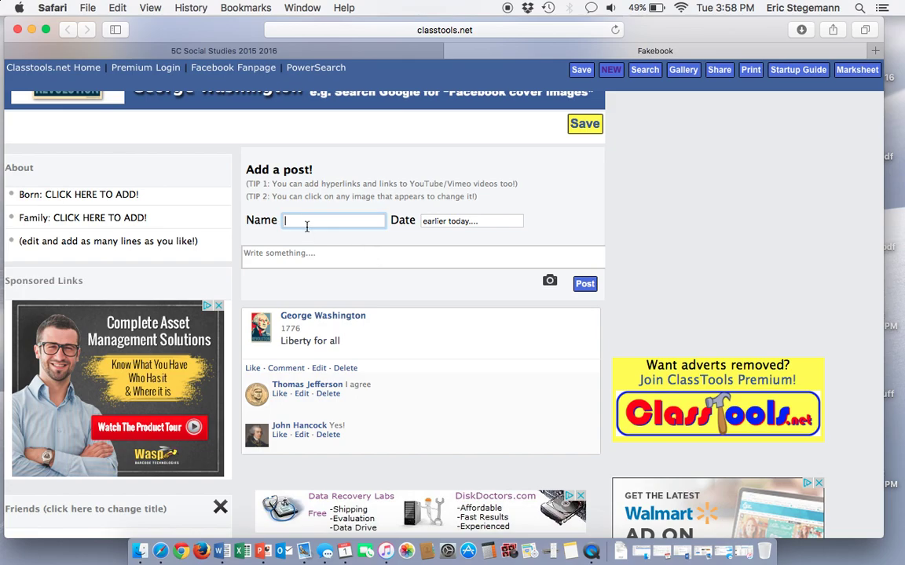
type("George washington")
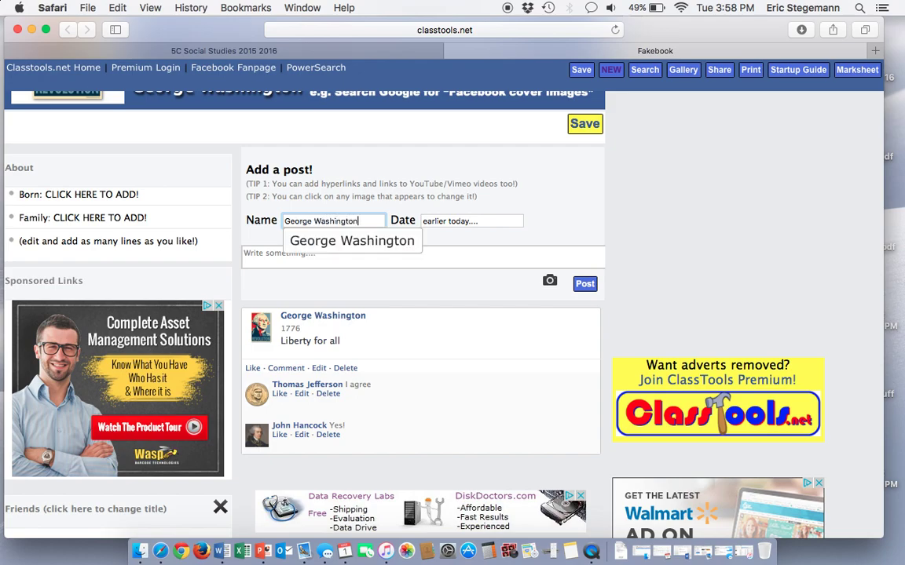
key("Tab")
left_click(305, 261)
type("We will win this war")
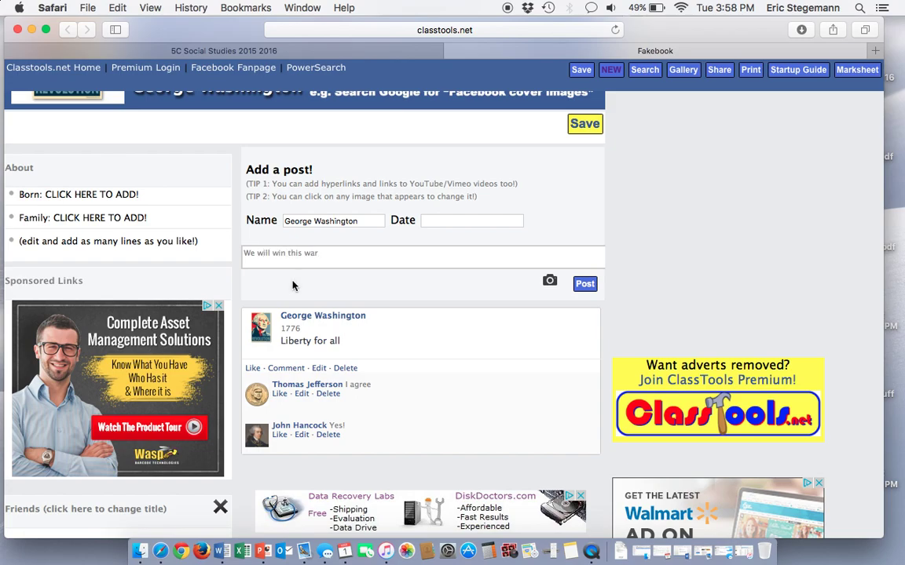
left_click(585, 284)
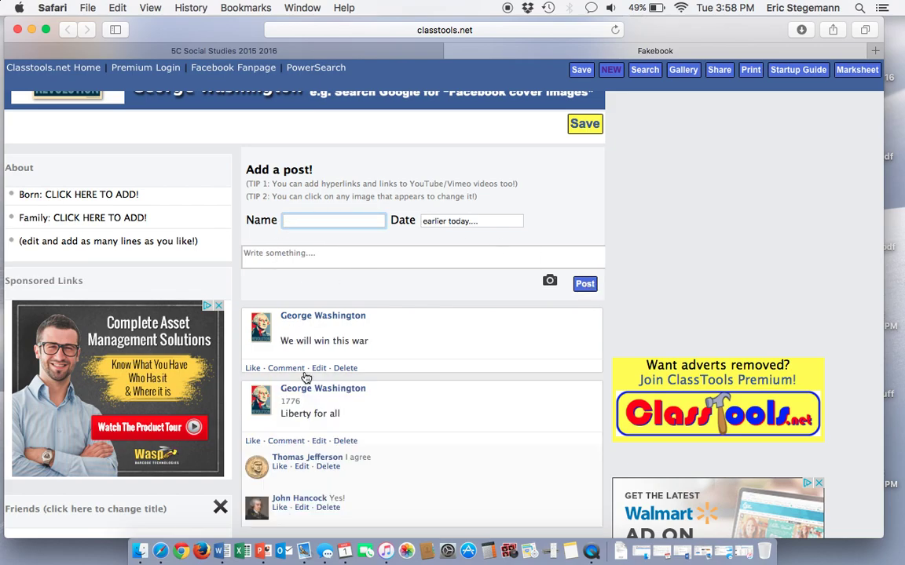
- Add King George's comment 'No you will not' under the We will win this war post
left_click(284, 369)
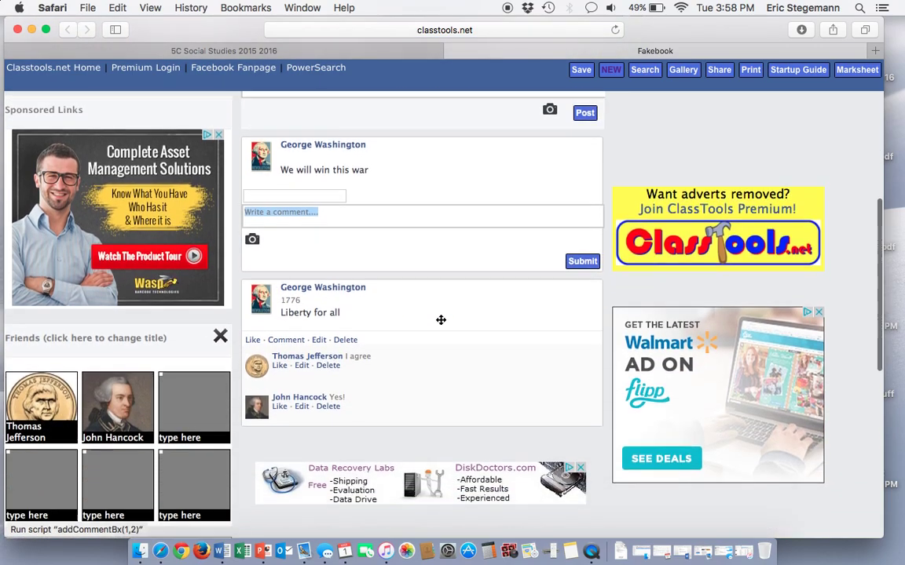
left_click(337, 174)
type("King")
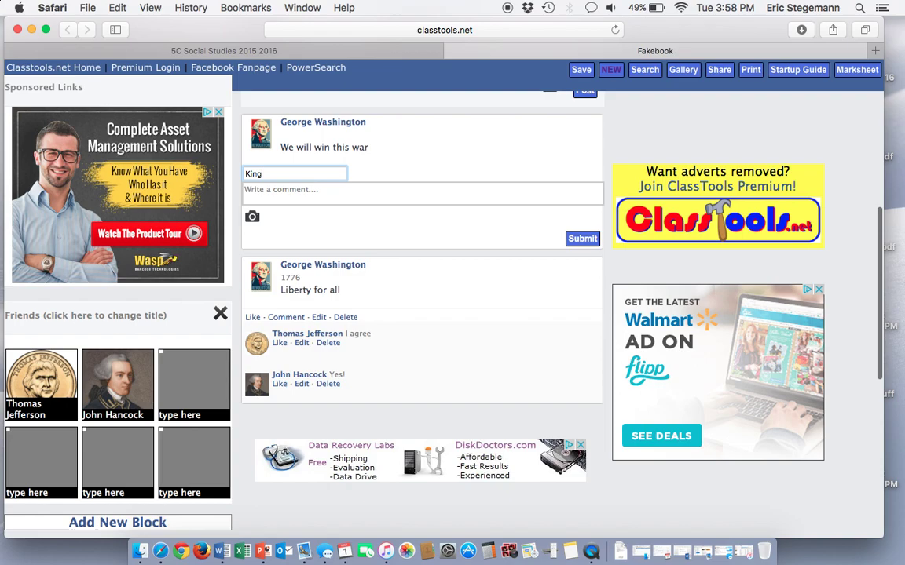
type(" George")
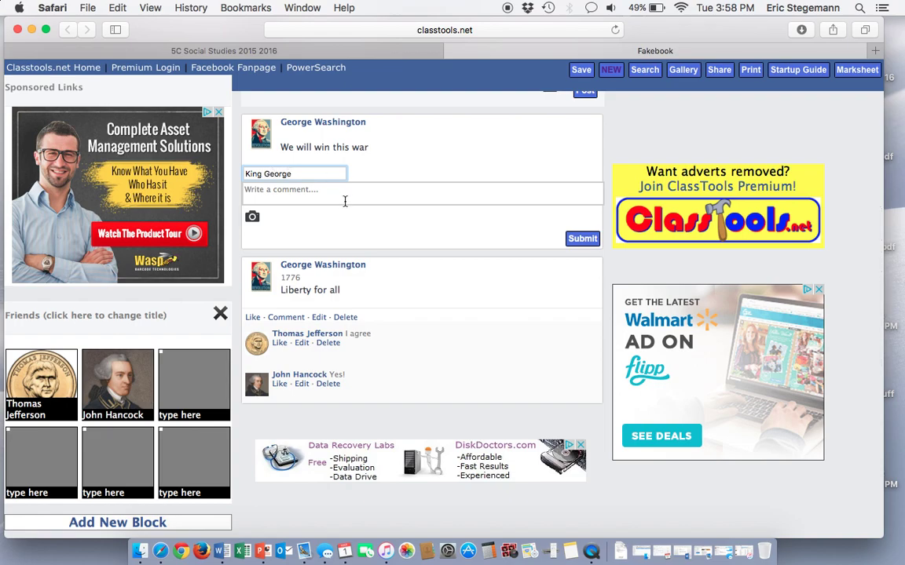
left_click(346, 196)
type("No you will not")
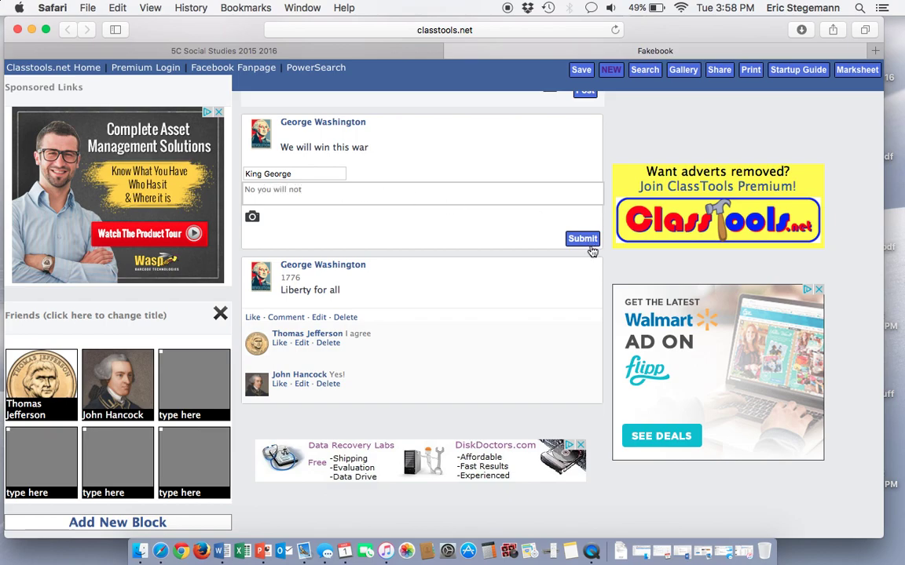
left_click(582, 238)
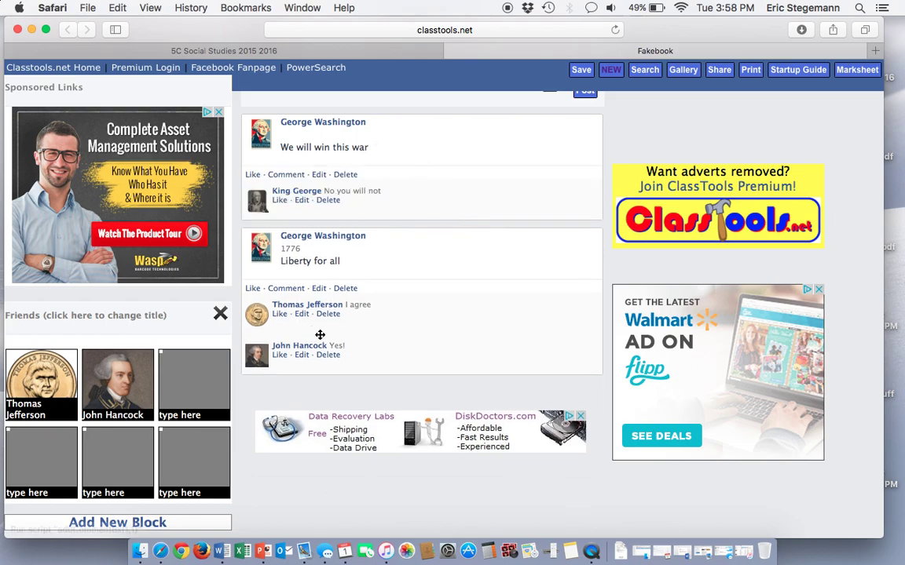
scroll(311, 291, "up", 5)
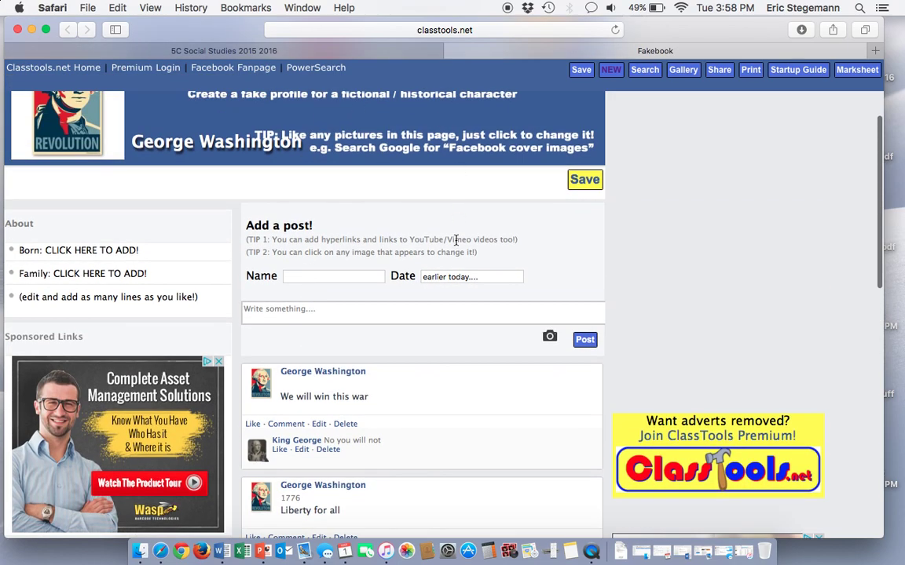
scroll(428, 213, "up", 2)
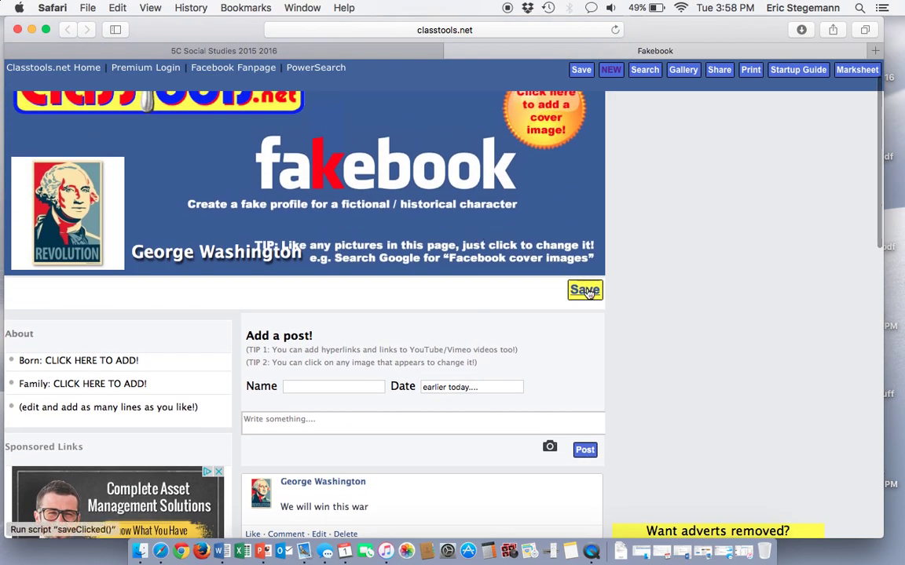
- Save the Fakebook template with an edit password, then copy its unique web address
left_click(585, 290)
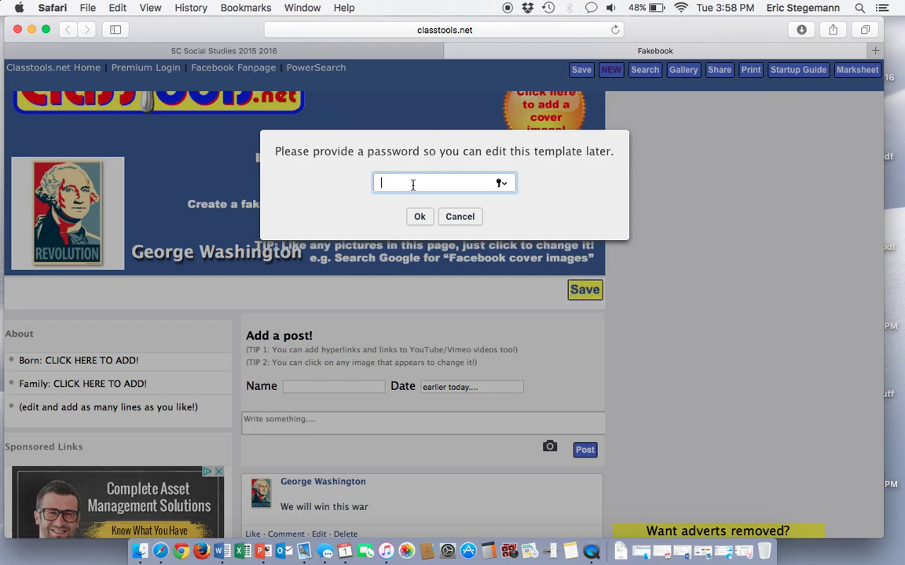
type("•")
left_click(417, 222)
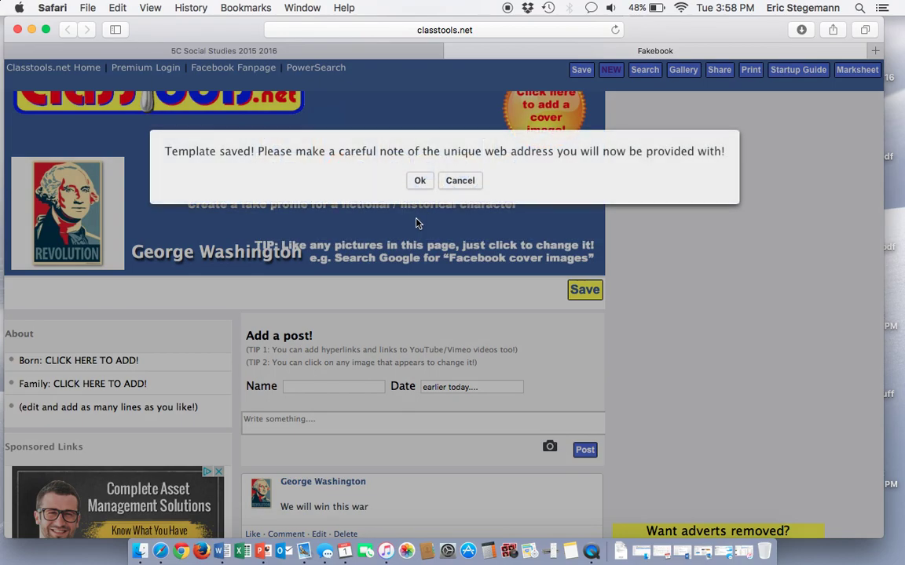
left_click(420, 181)
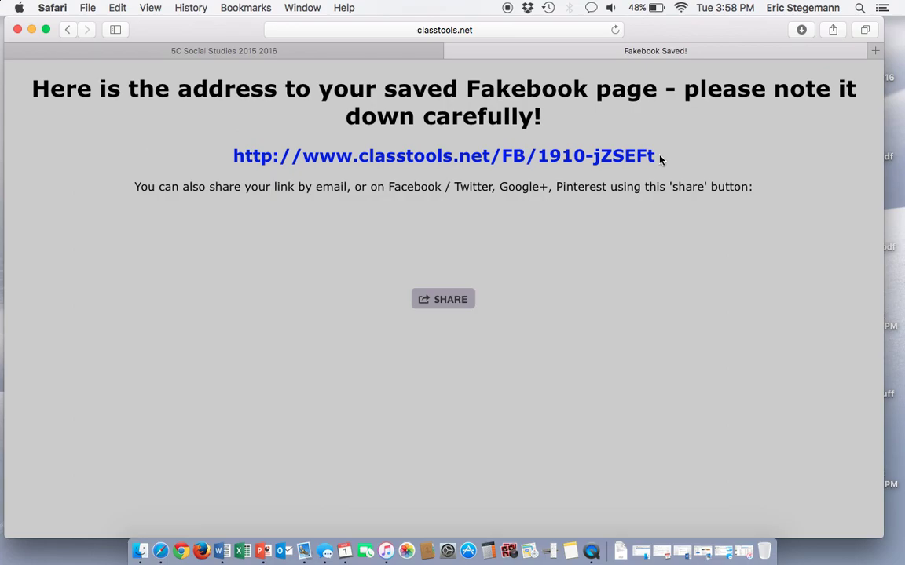
left_click_drag(660, 159, 228, 157)
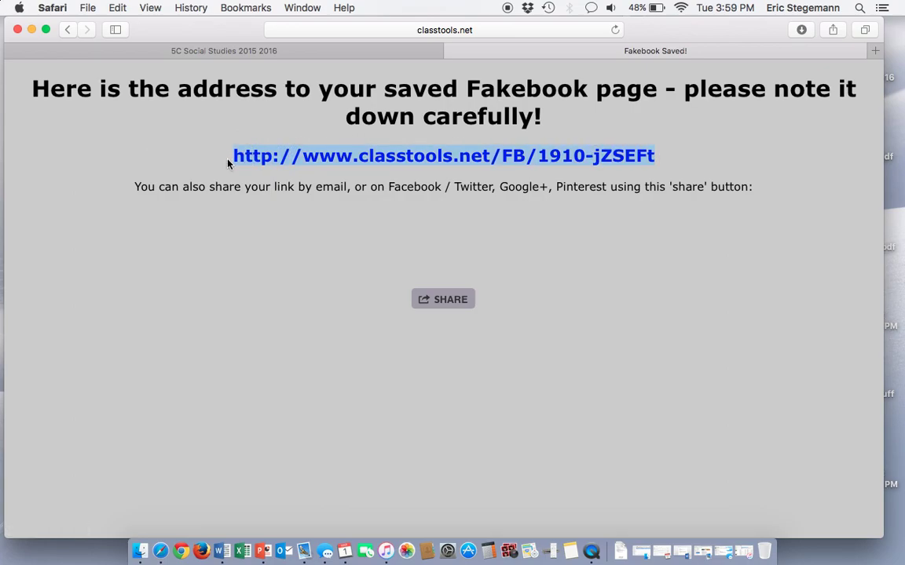
key("super+c")
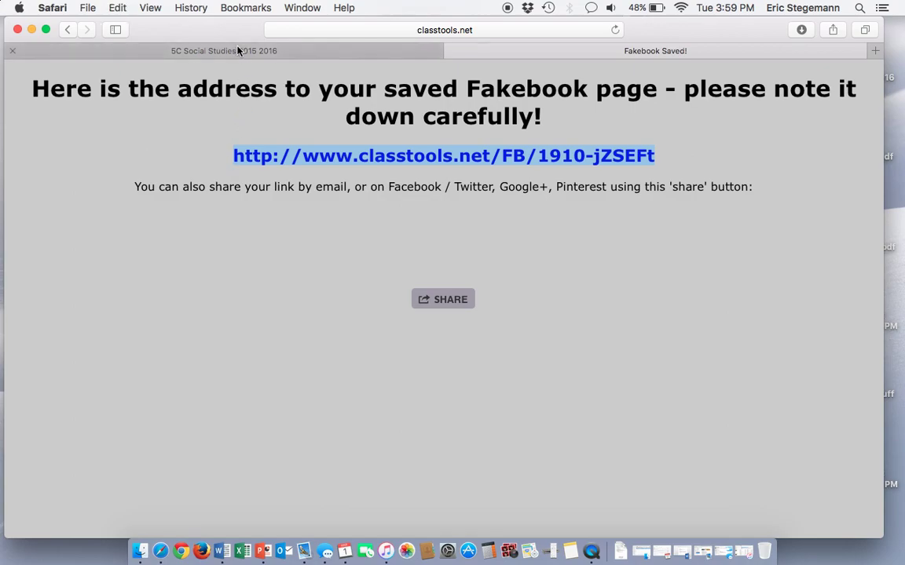
- In the 5C Social Studies doc, fill table row one with the teacher's name and the Fakebook hyperlink
left_click(237, 50)
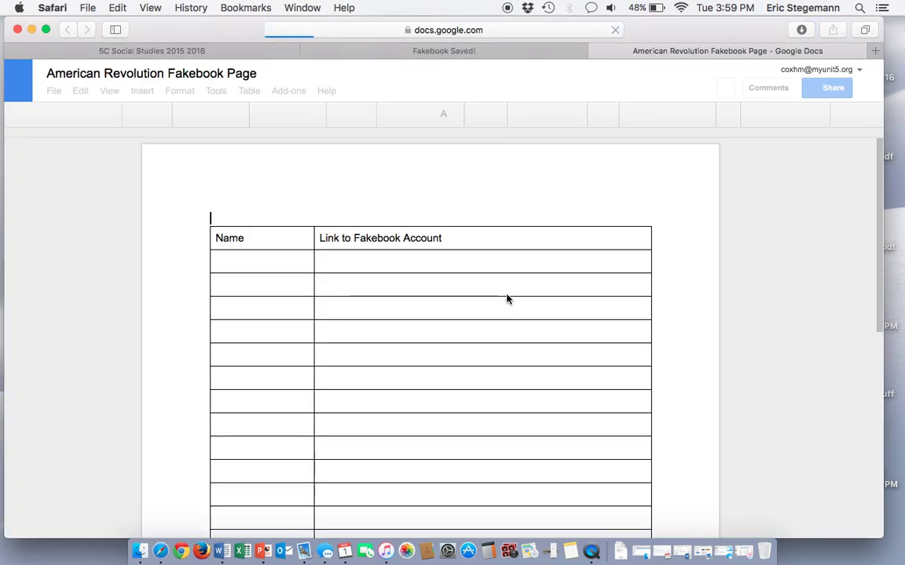
left_click(251, 260)
type("Mr. Stegemann")
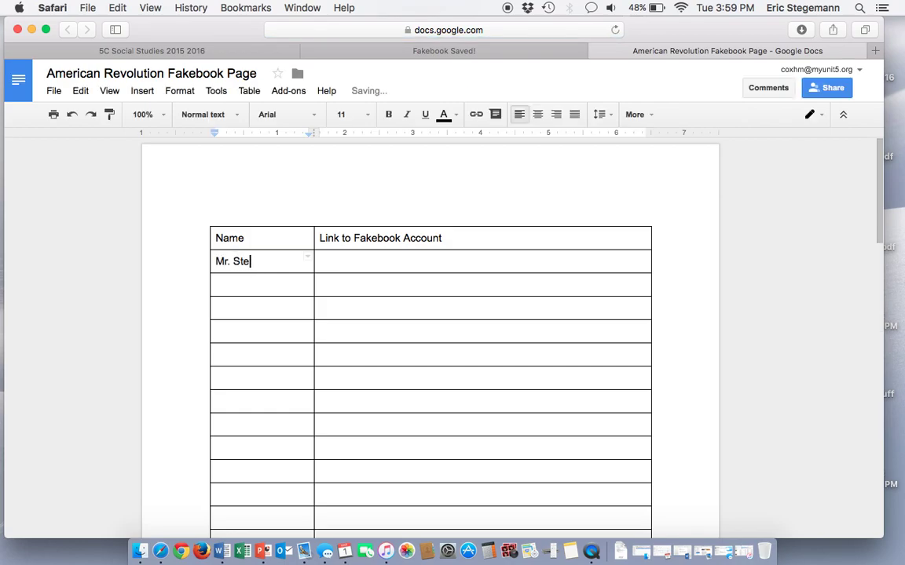
key("Tab")
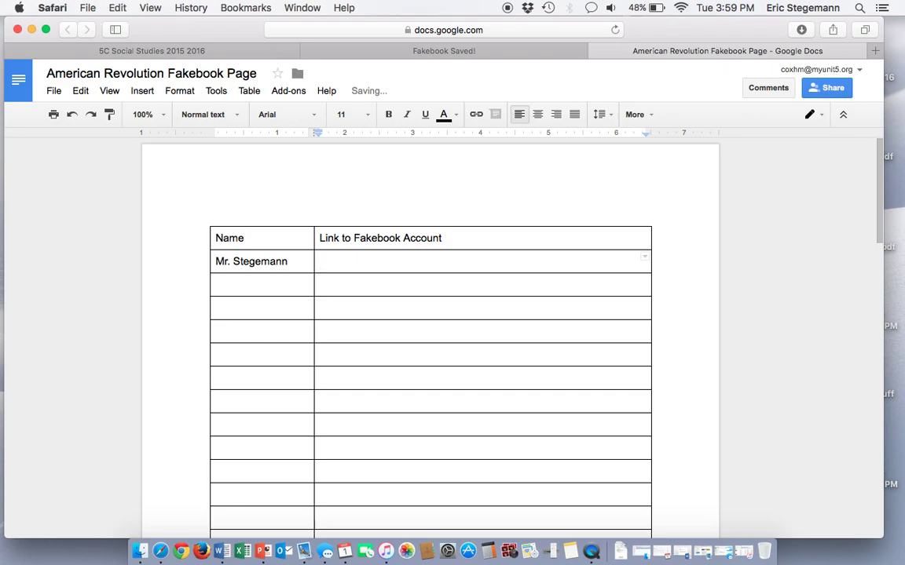
key("super+v")
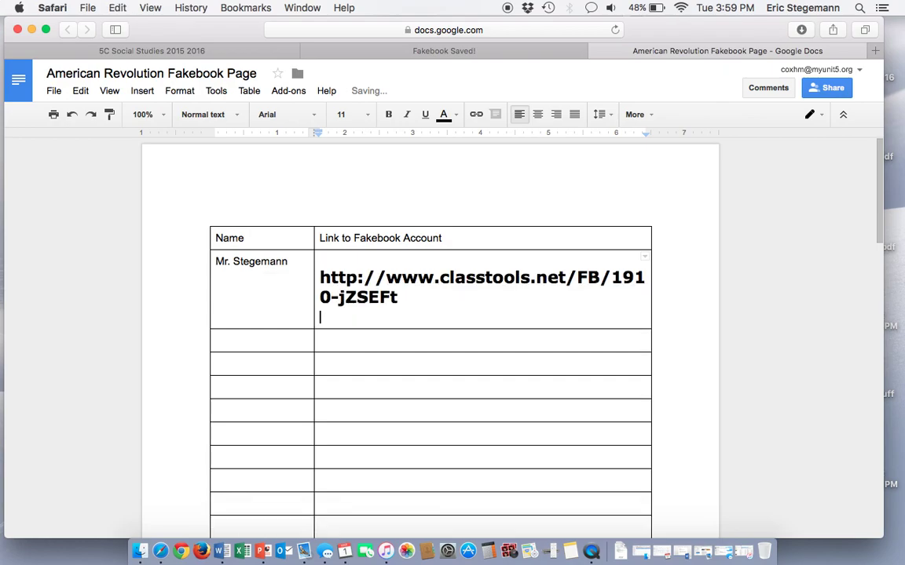
key("BackSpace")
key("Return")
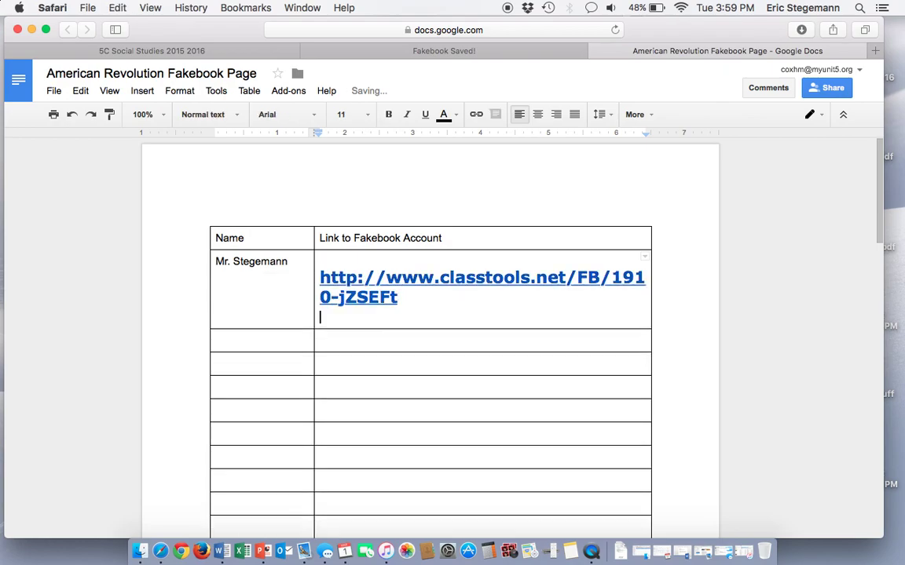
left_click(331, 339)
left_click(279, 339)
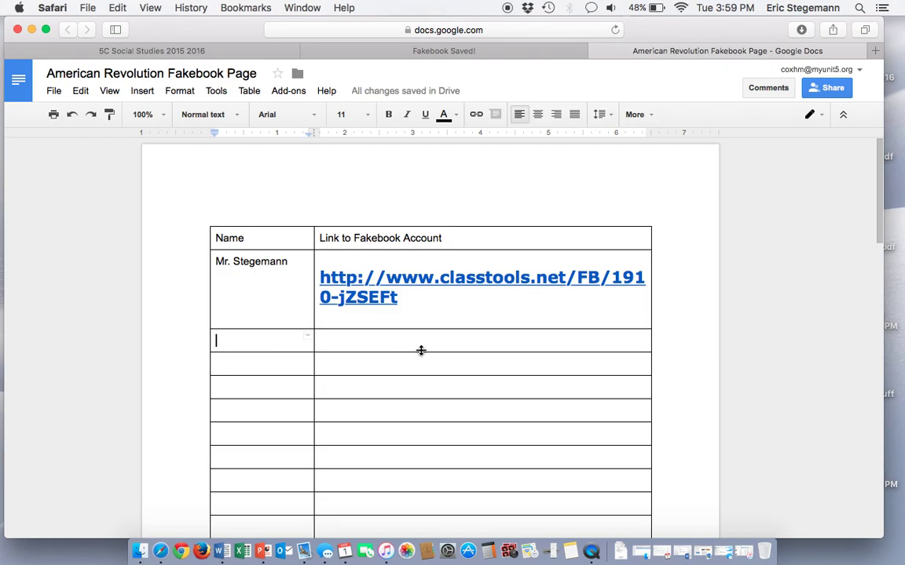